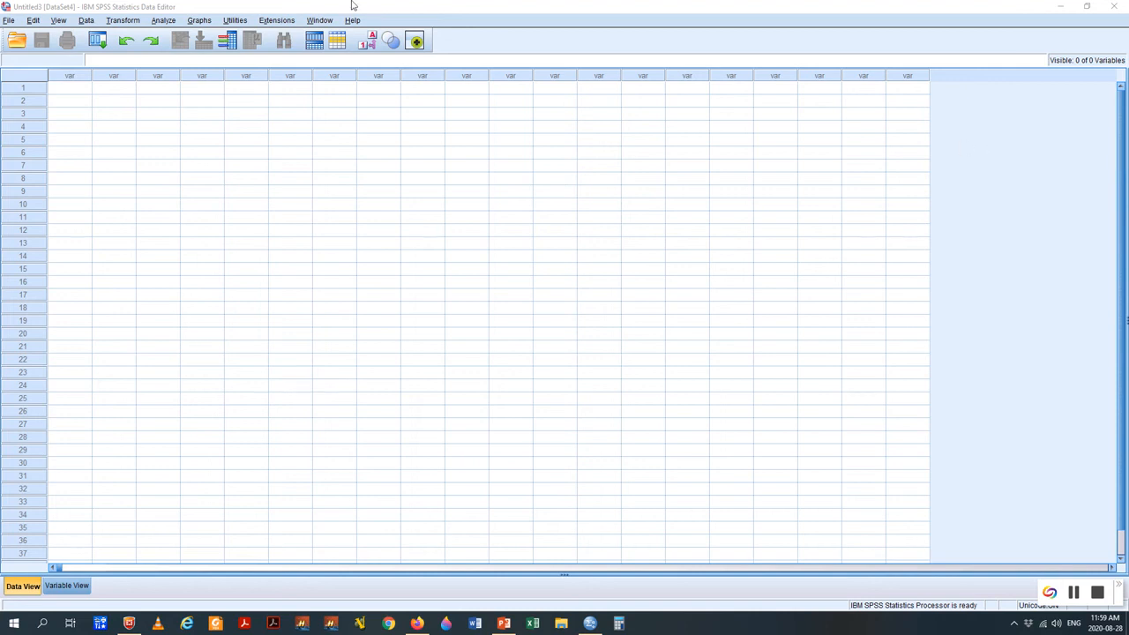
Open the data file SPSS China.sav from the Lecture Datasets folder.
left_click(9, 20)
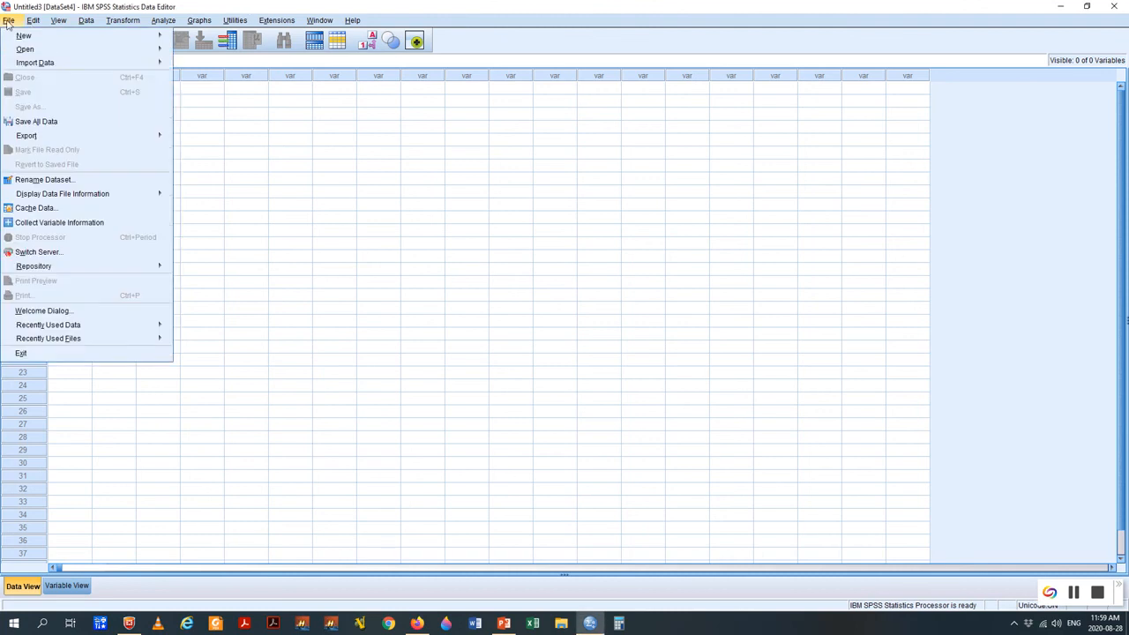
mouse_move(173, 57)
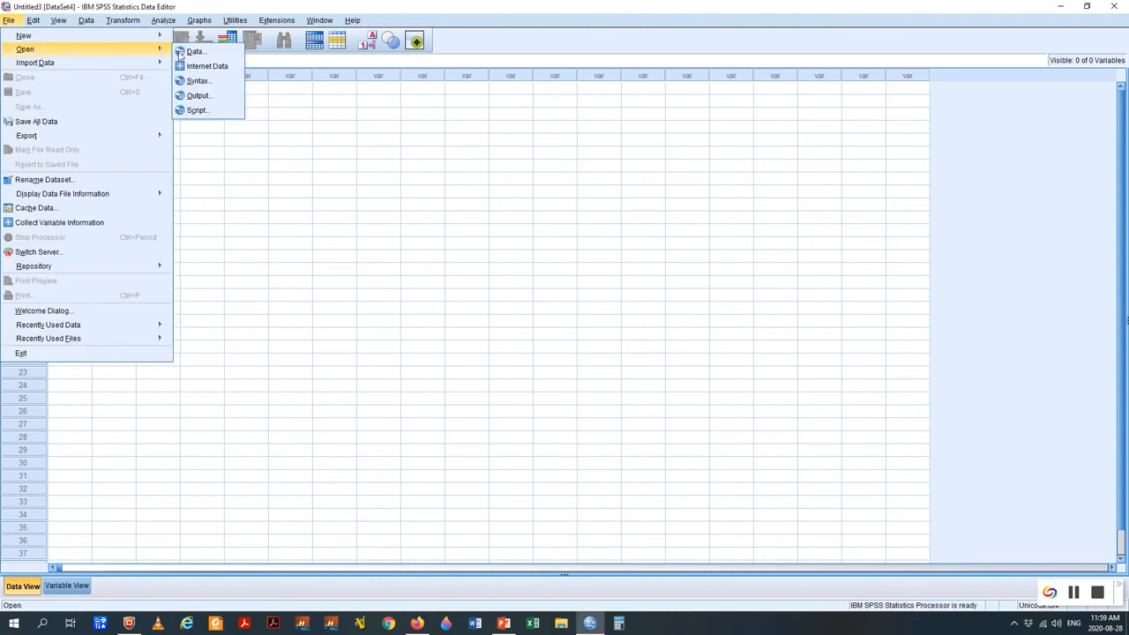
left_click(190, 49)
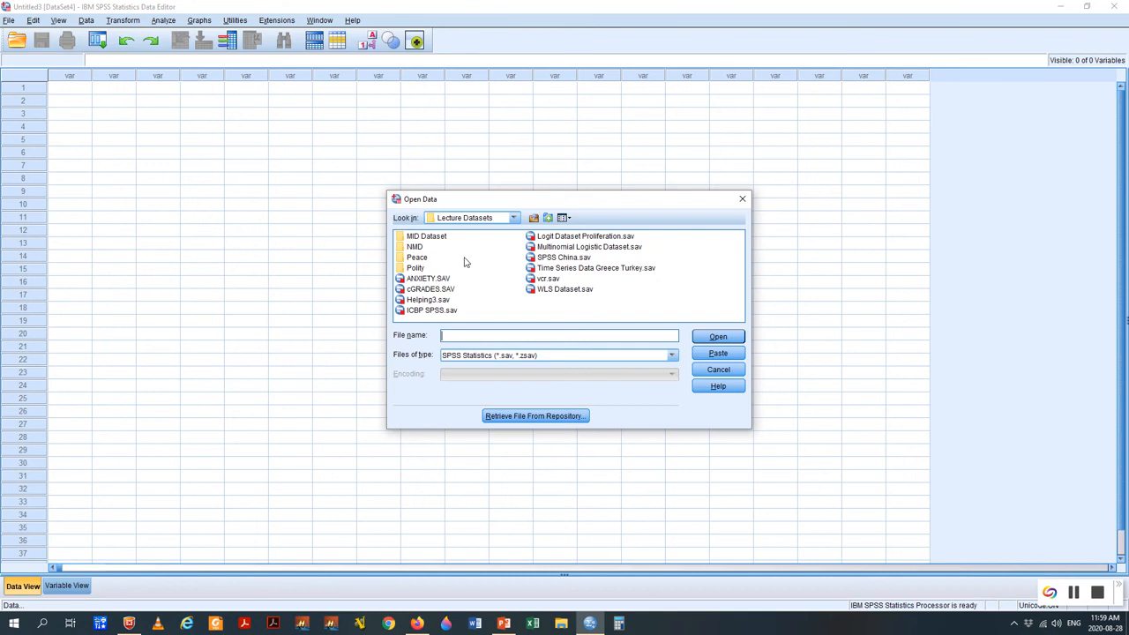
left_click(574, 259)
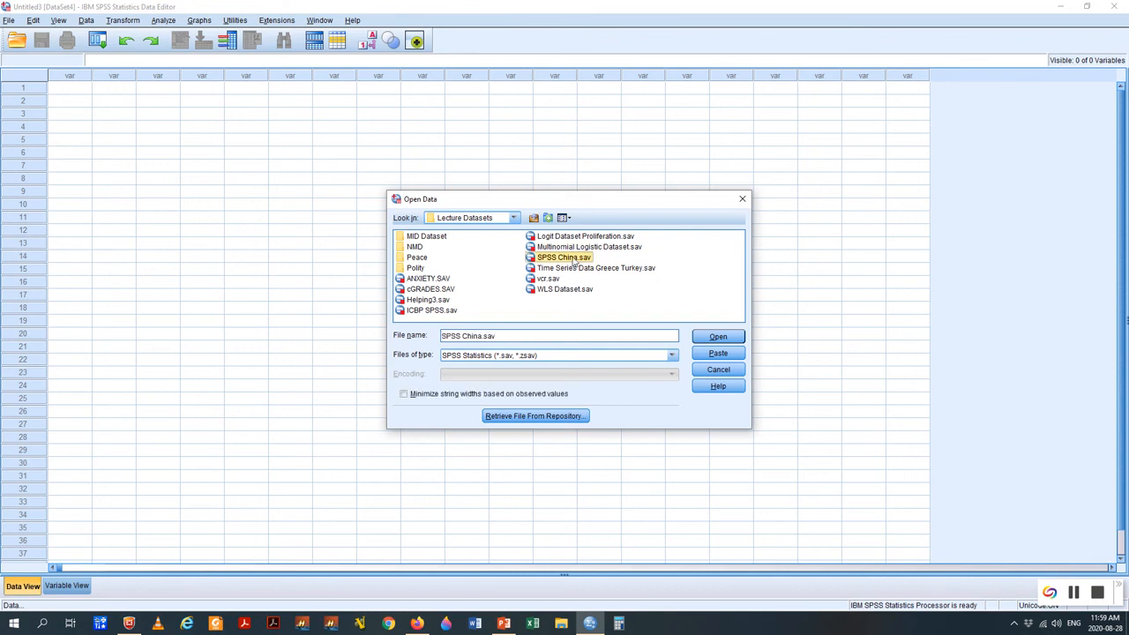
left_click(706, 338)
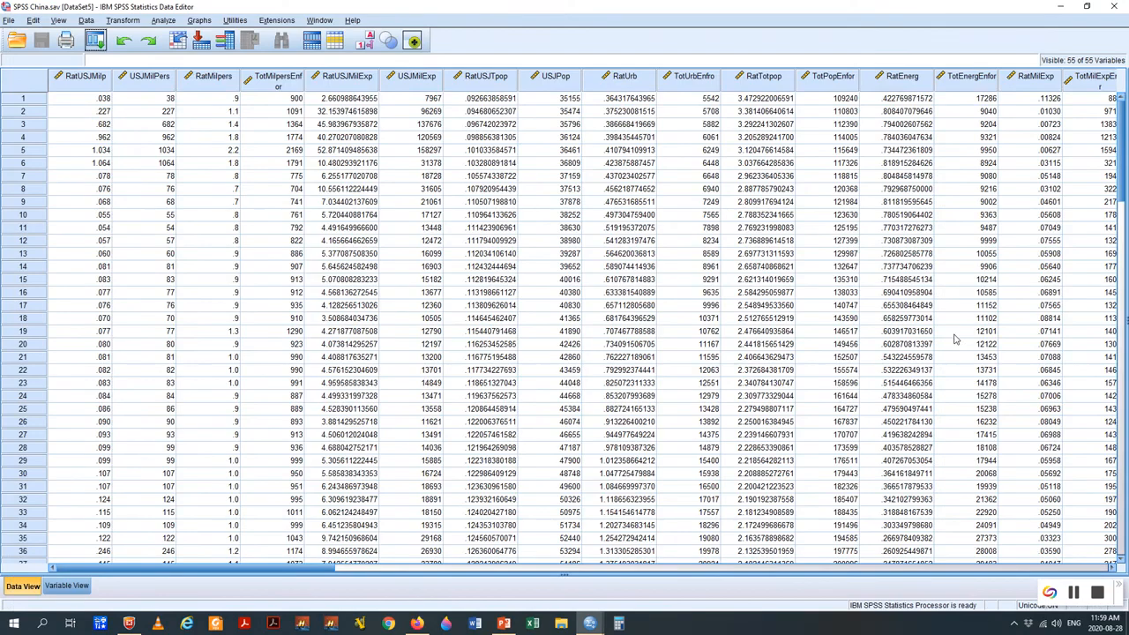
Look through the variables of the SPSS China dataset, from the ratio measures to the yearly country columns.
left_click(801, 570)
left_click(718, 569)
left_click_drag(644, 570, 118, 557)
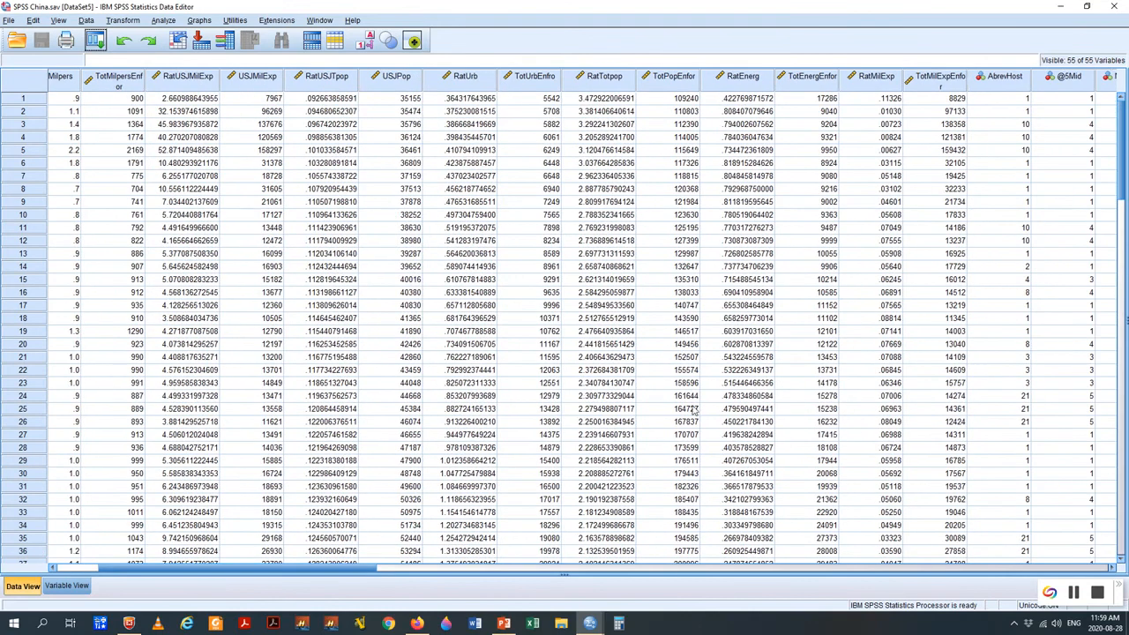
mouse_move(1119, 181)
left_mouse_down()
mouse_move(1117, 503)
mouse_move(1107, 167)
left_mouse_up()
left_click(720, 569)
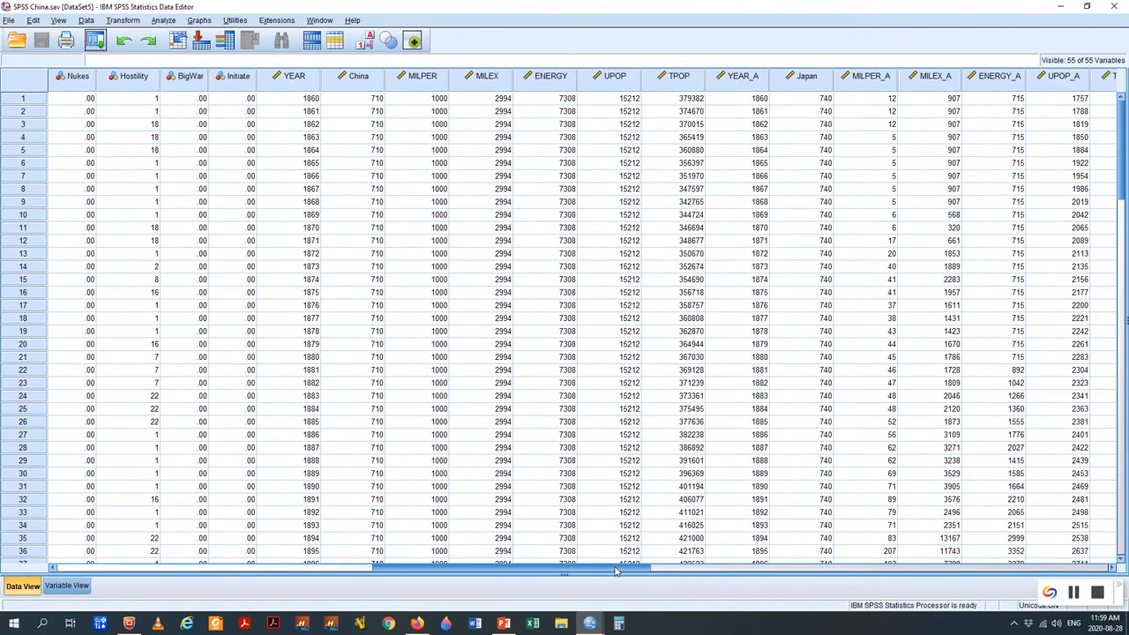
left_click(657, 570)
scroll(313, 552, "left", 10)
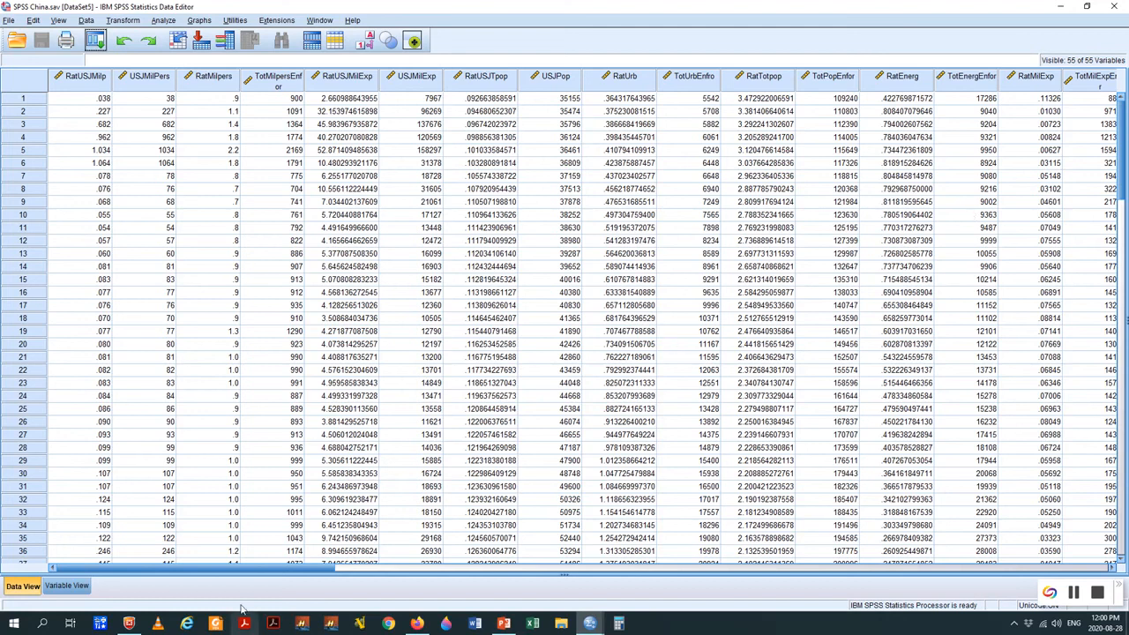
mouse_move(176, 571)
left_mouse_down()
mouse_move(270, 586)
mouse_move(189, 582)
left_mouse_up()
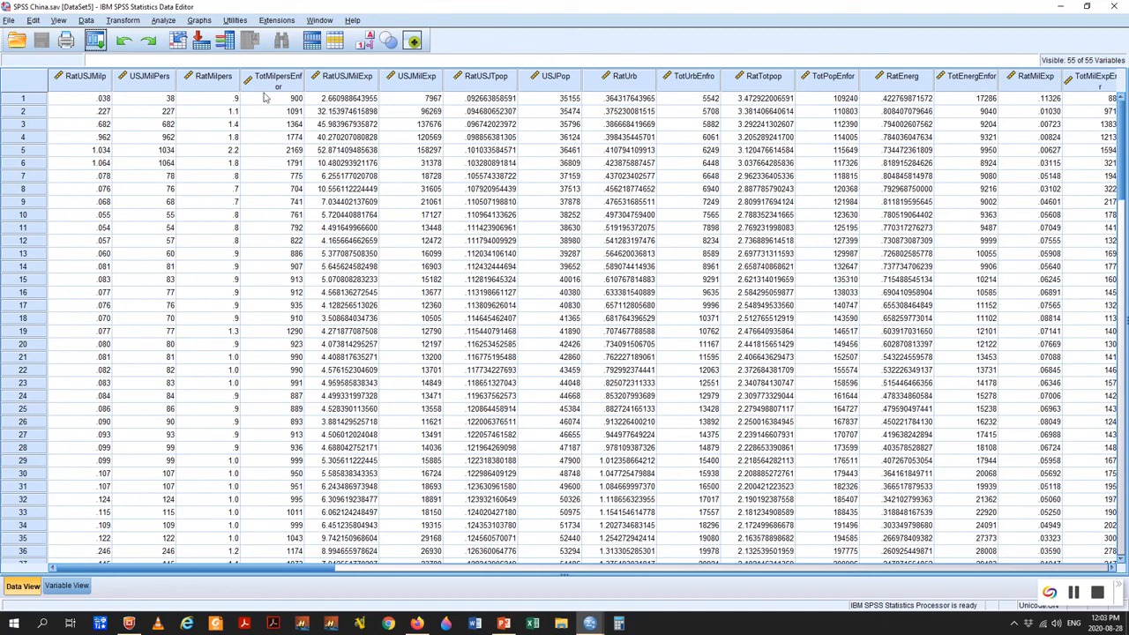
Start a Linear Regression with Abrev Host as the dependent variable, and enlarge the dialog to show more of the variable list.
left_click(164, 21)
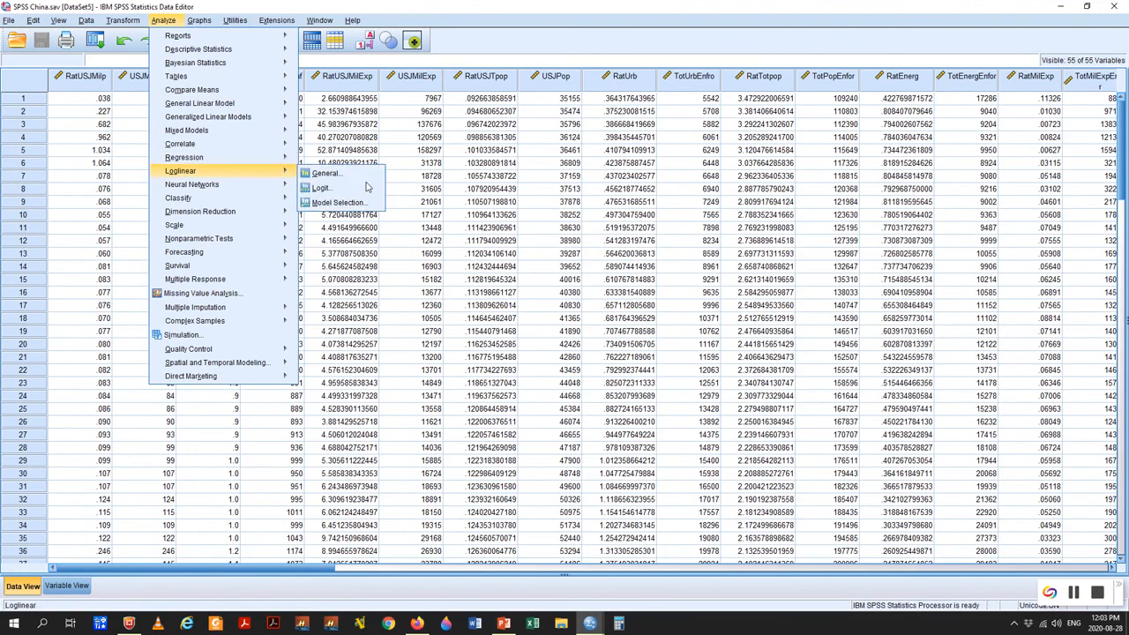
mouse_move(275, 161)
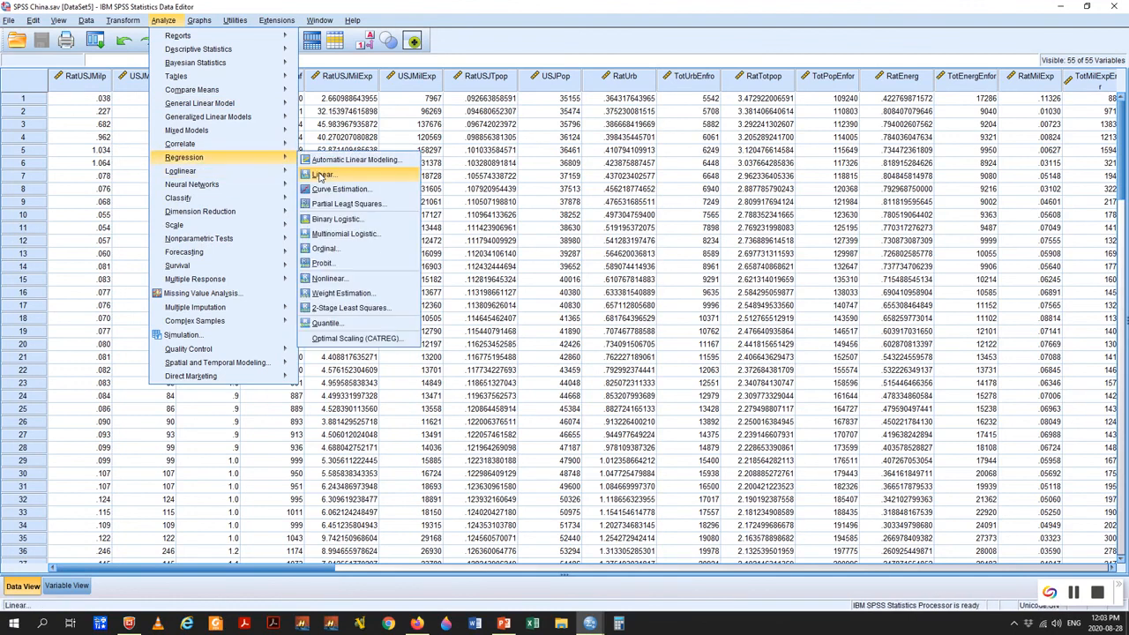
left_click(321, 175)
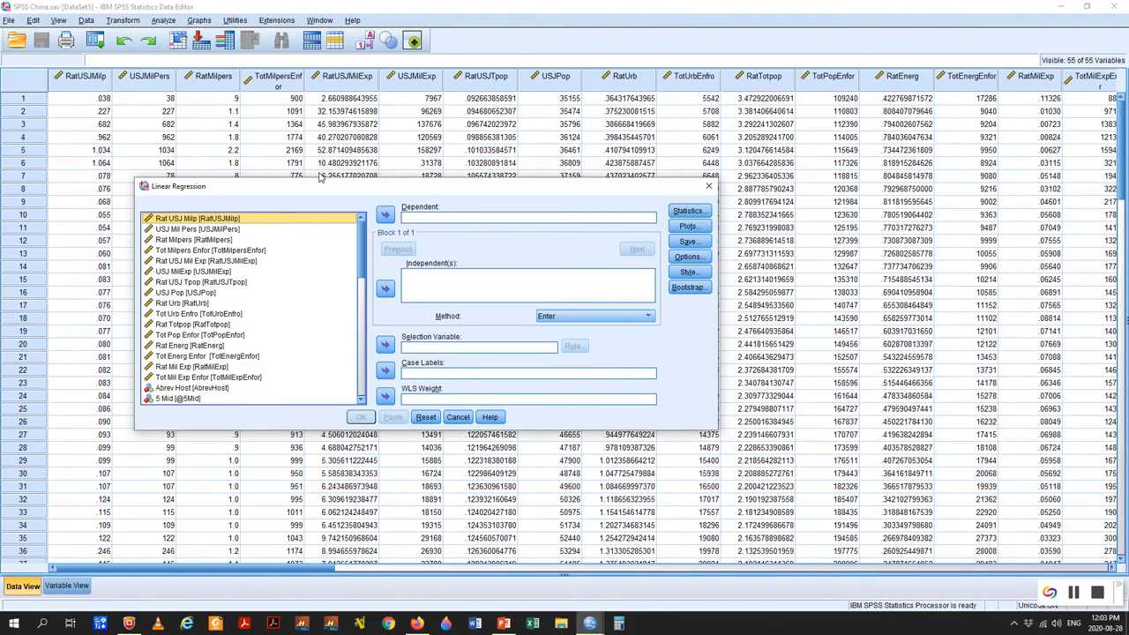
left_click(203, 389)
left_click(384, 216)
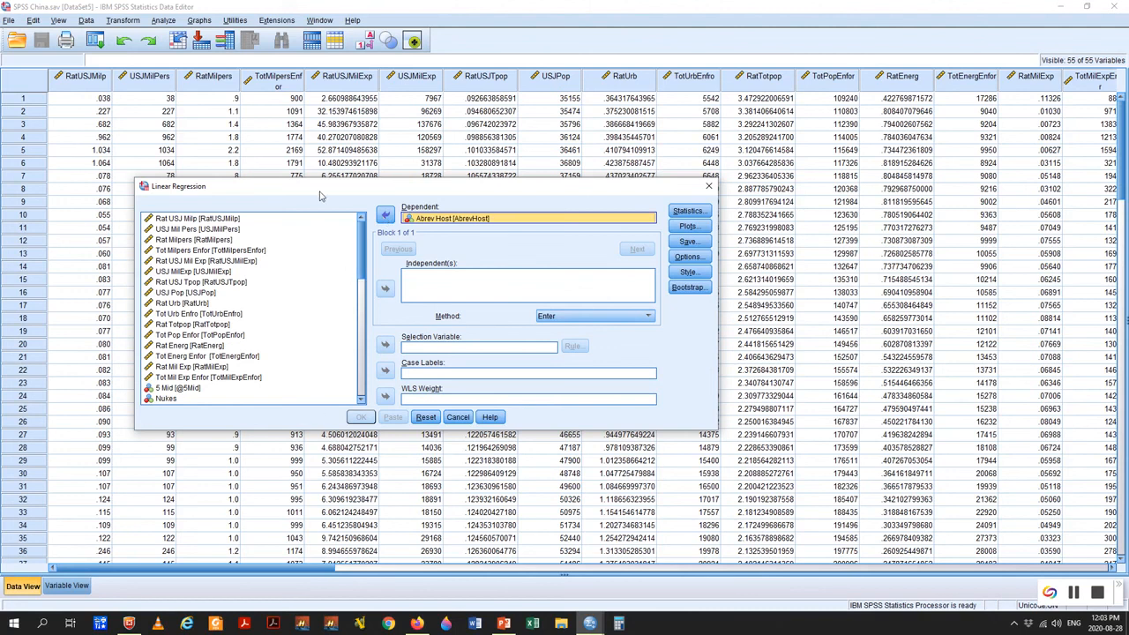
left_click_drag(320, 178, 321, 55)
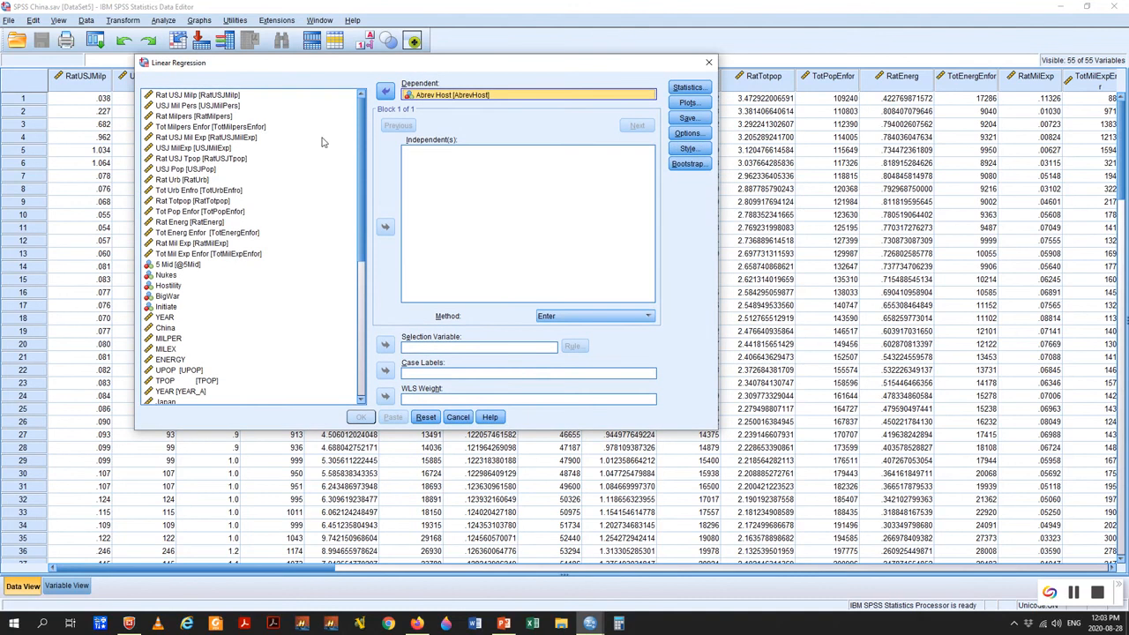
left_click_drag(269, 431, 249, 556)
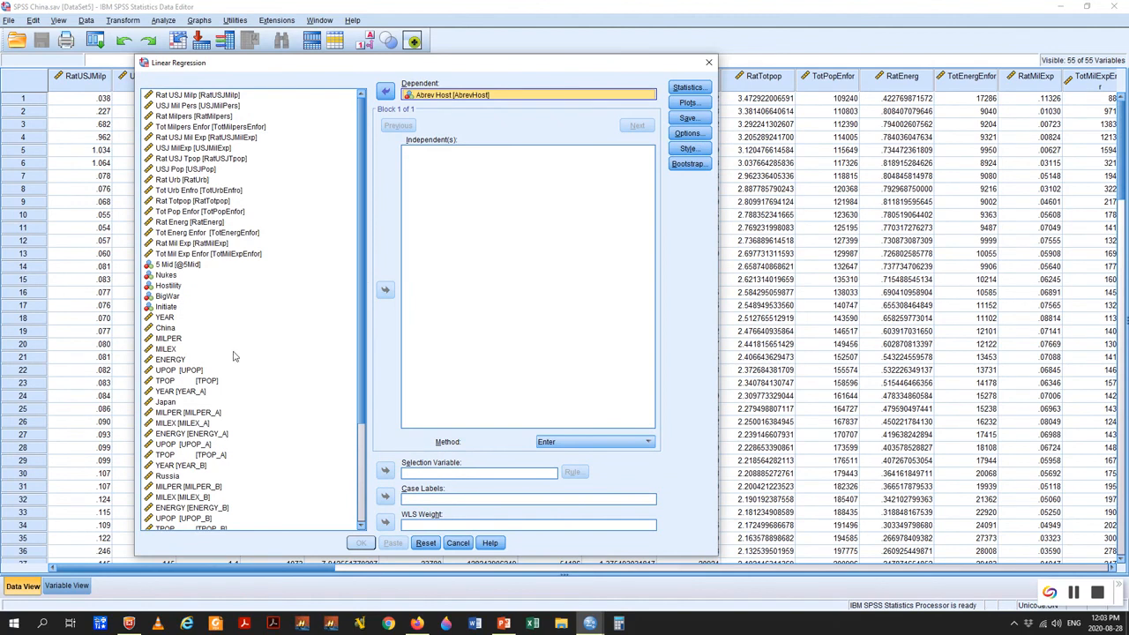
Add BigWar, Nukes and Rat Urb as the independent variables of the regression.
scroll(361, 323, "down", 4)
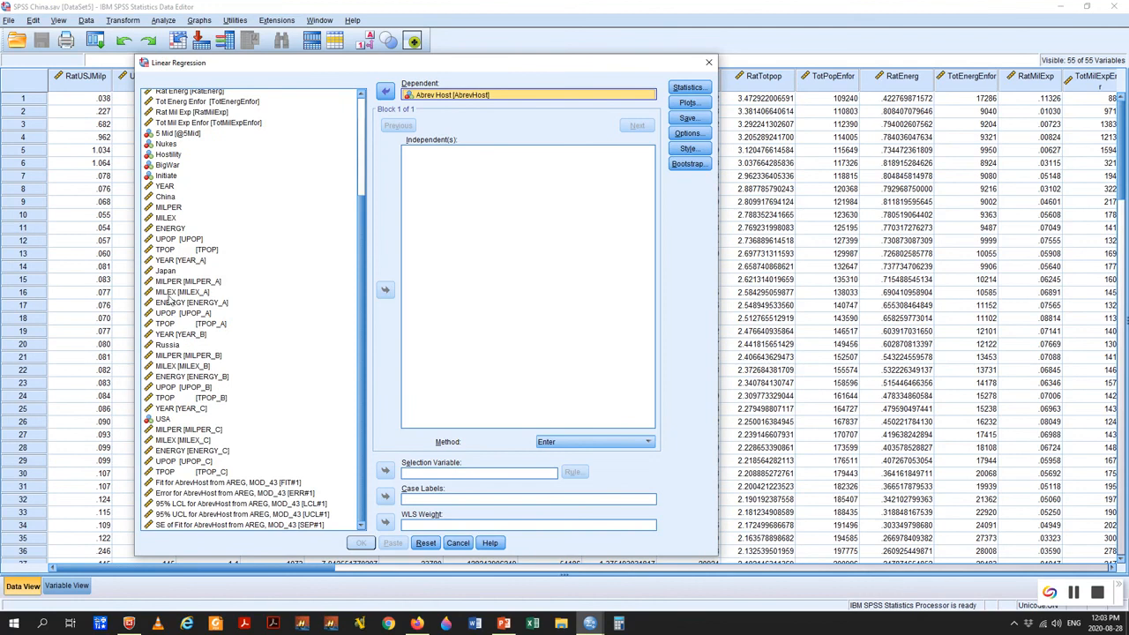
left_click(168, 165)
left_click(386, 292)
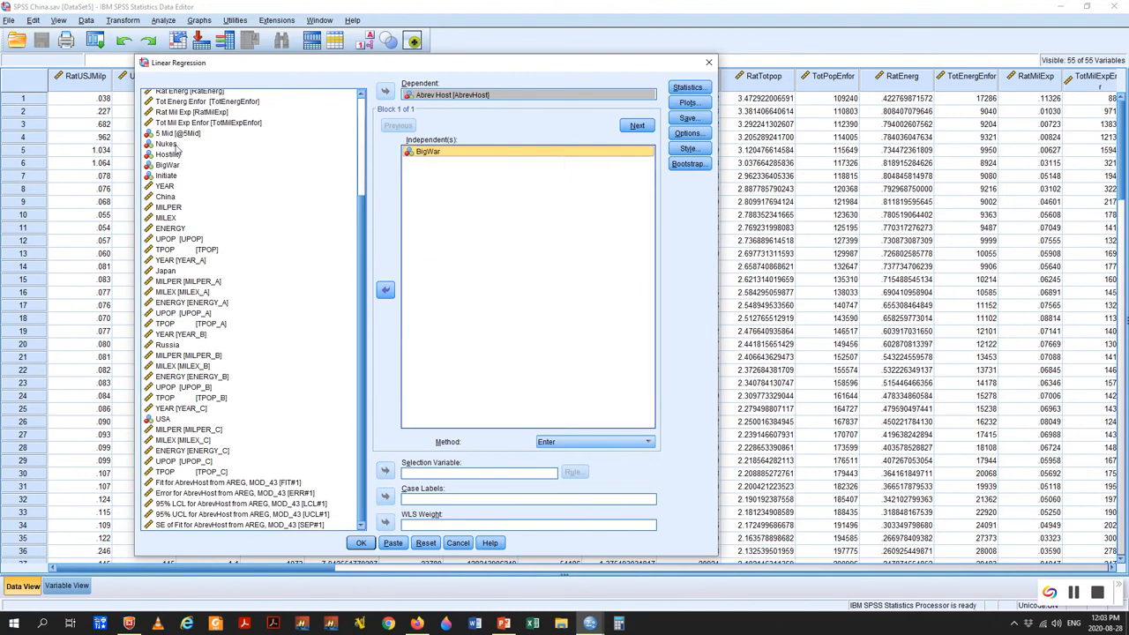
left_click(168, 144)
left_click(385, 292)
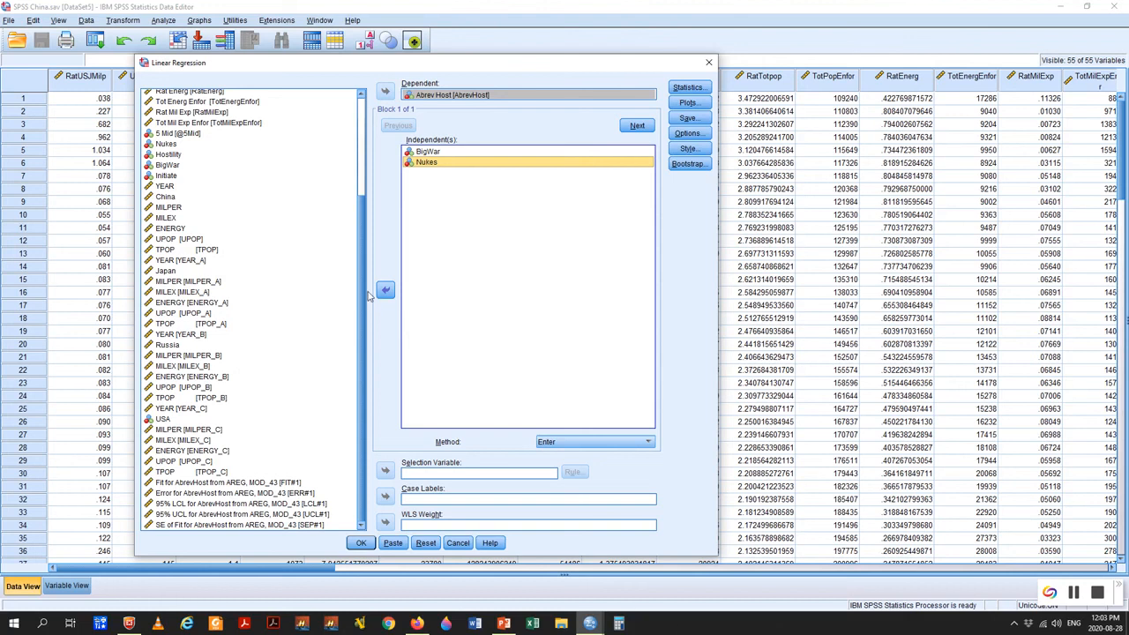
scroll(220, 176, "up", 4)
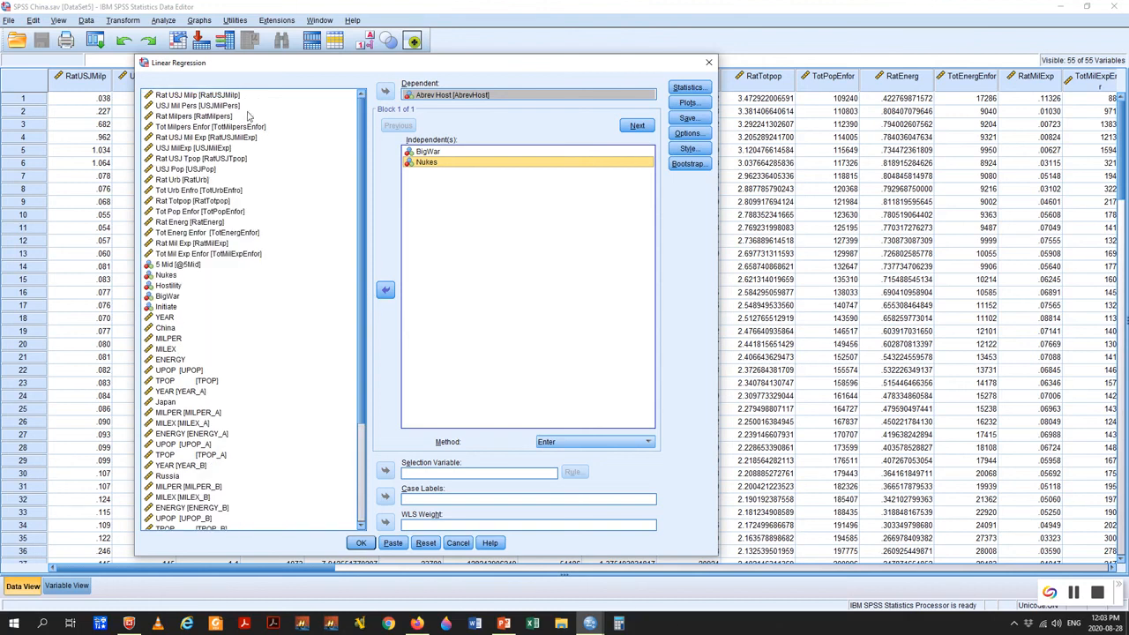
left_click(203, 181)
left_click(385, 295)
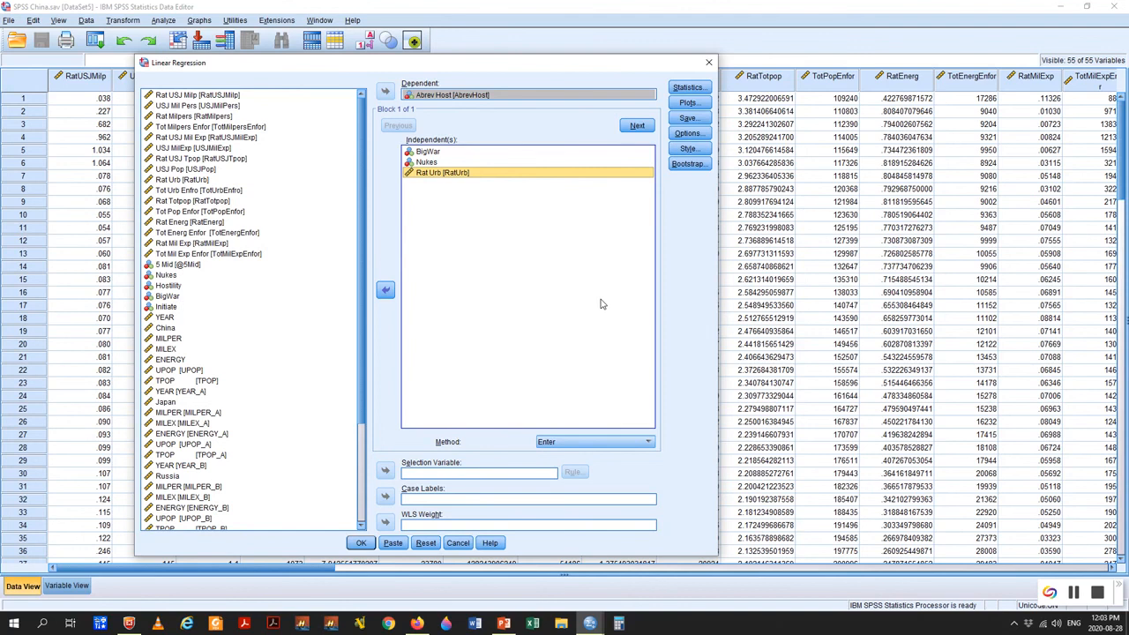
Set the regression to save standardized predicted values and studentized residuals.
left_click(688, 119)
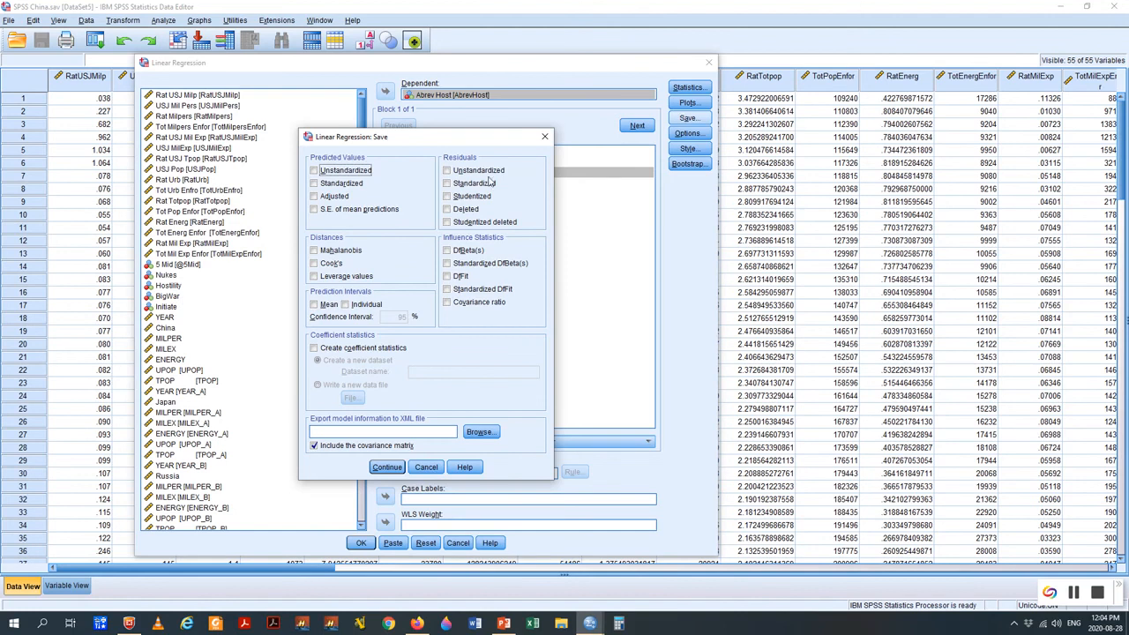
left_click(316, 184)
left_click(448, 196)
left_click(385, 468)
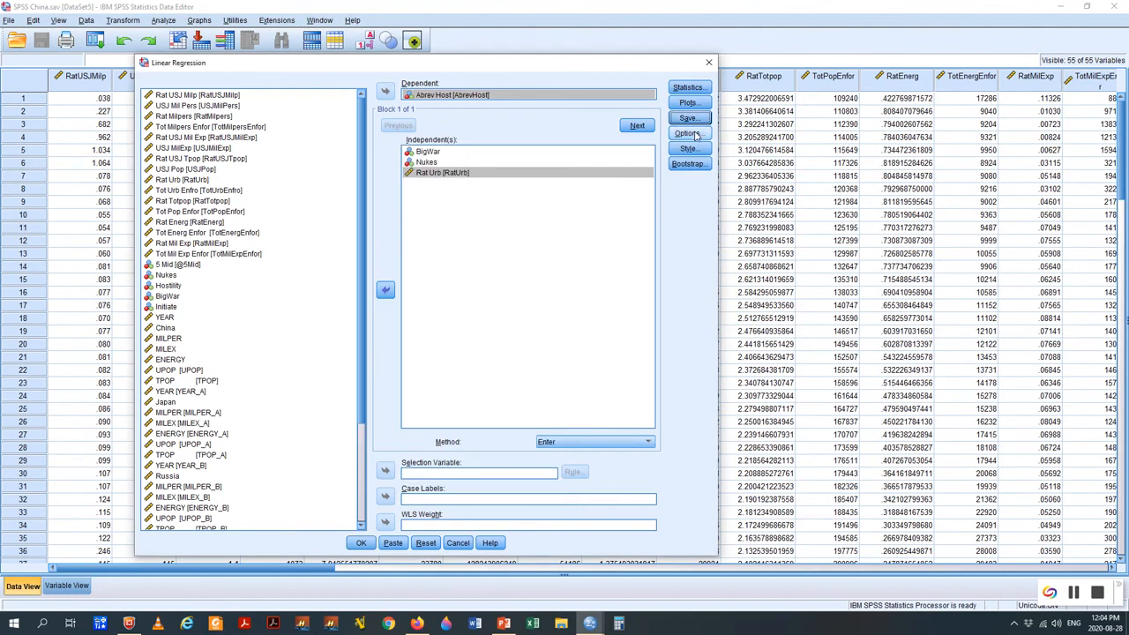
Request the Durbin-Watson statistic for the regression residuals, leaving casewise diagnostics off.
left_click(694, 88)
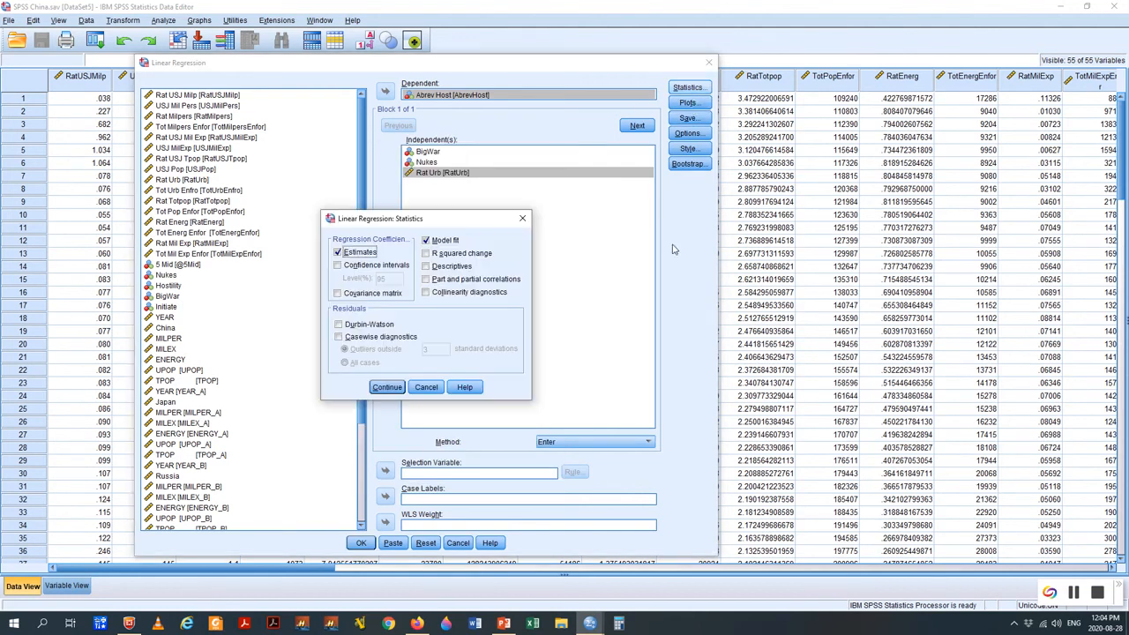
left_click(338, 324)
left_click(339, 338)
double_click(425, 349)
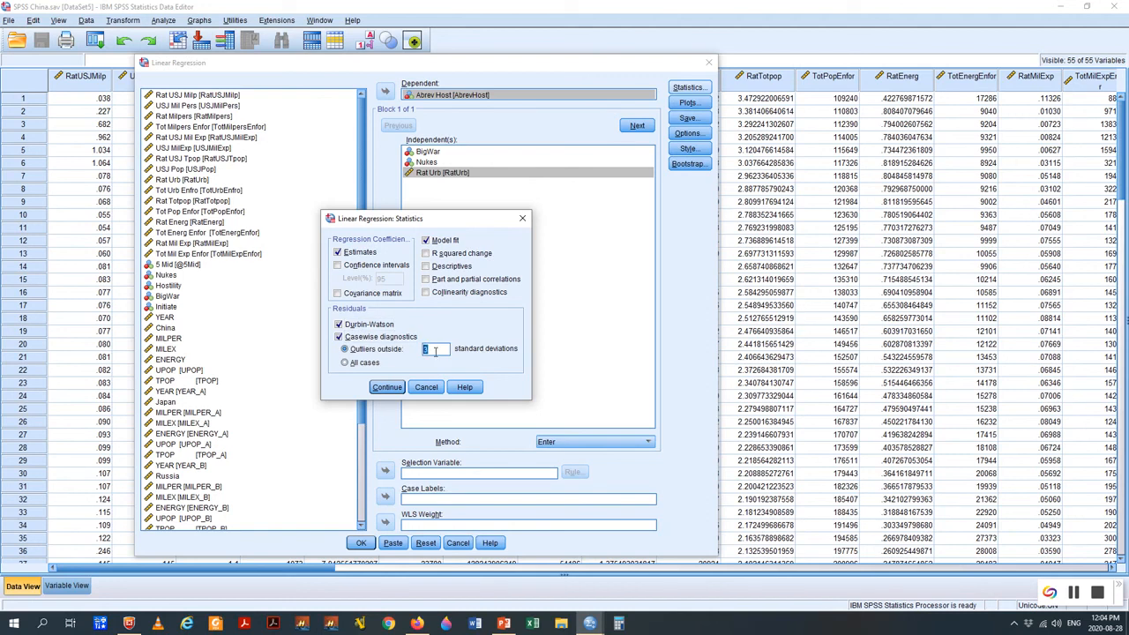
left_click(338, 337)
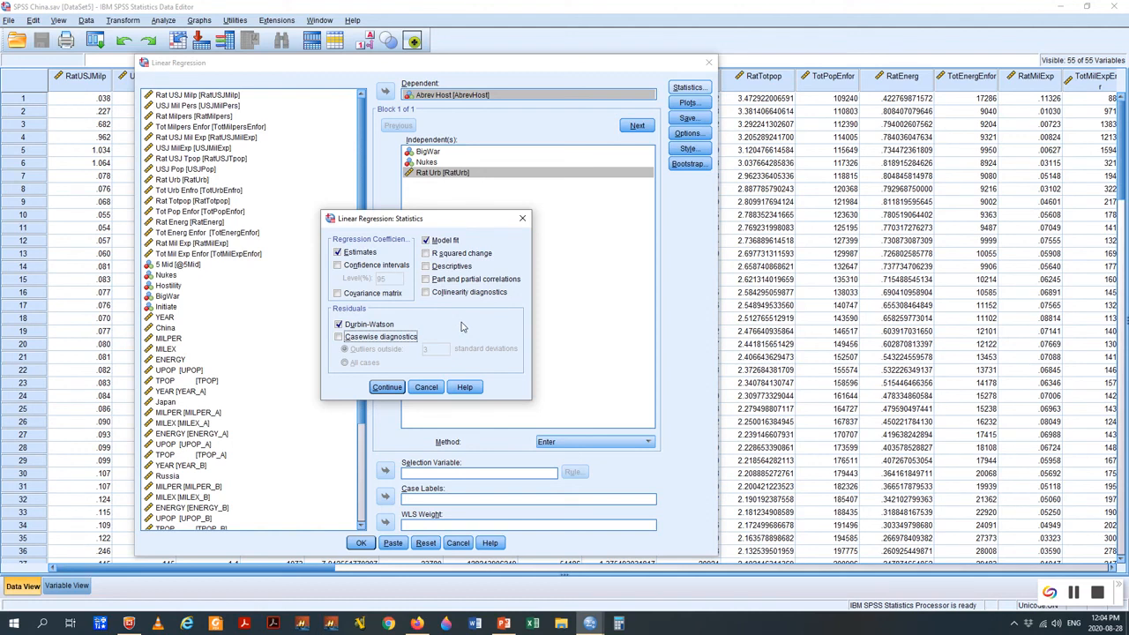
left_click(387, 388)
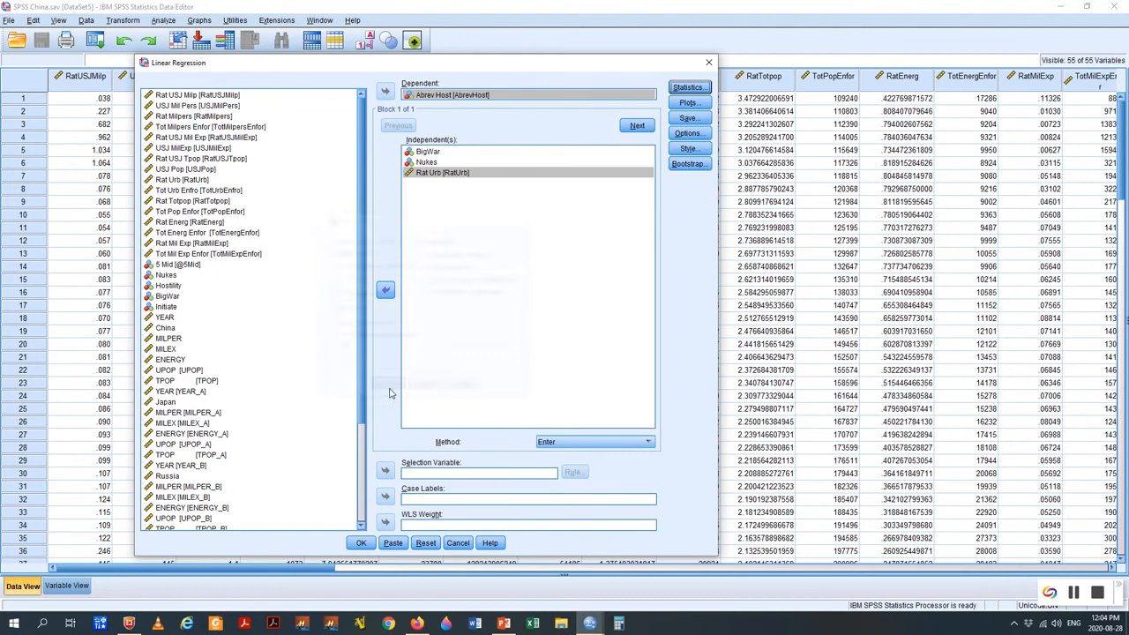
Set up a regression scatterplot with *ZPRED on the Y axis and *SDRESID on the X axis.
left_click(688, 103)
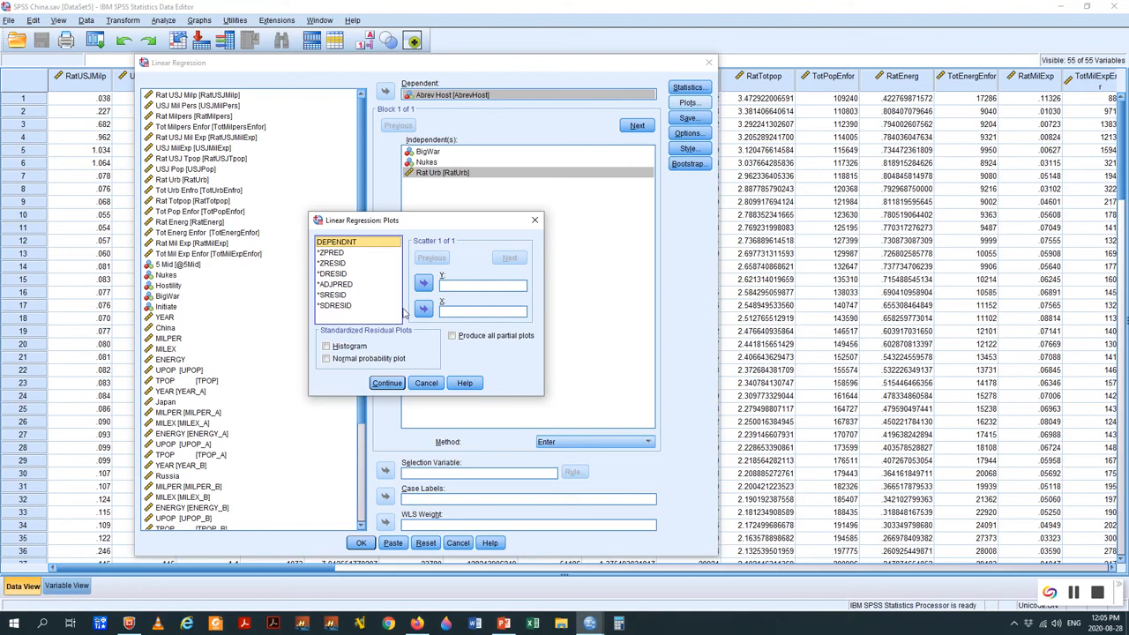
left_click(333, 253)
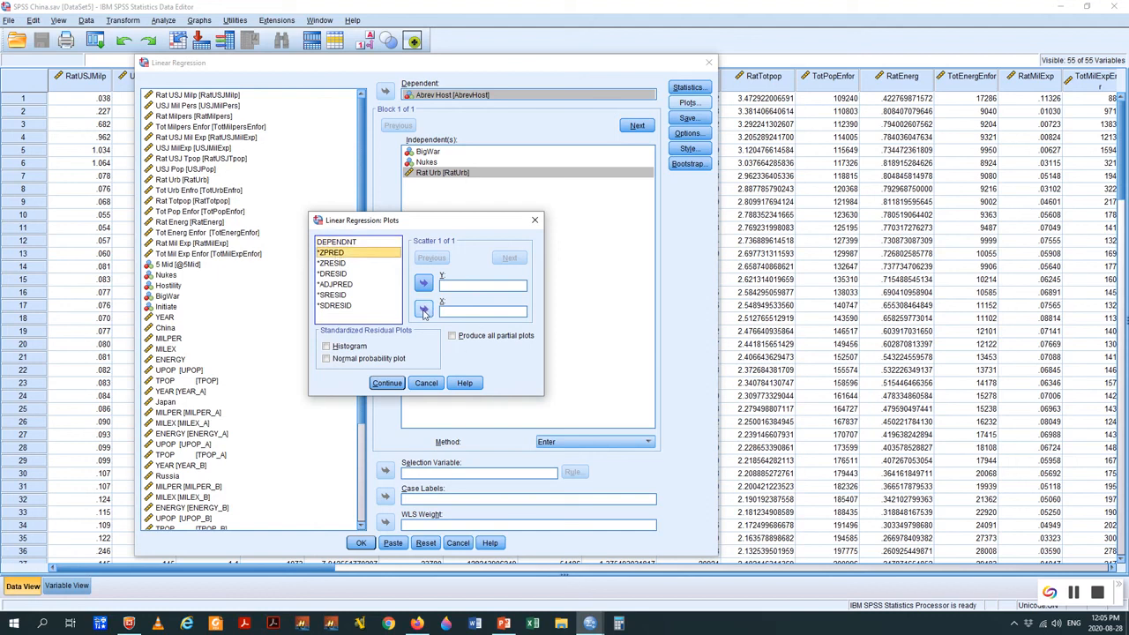
left_click(424, 284)
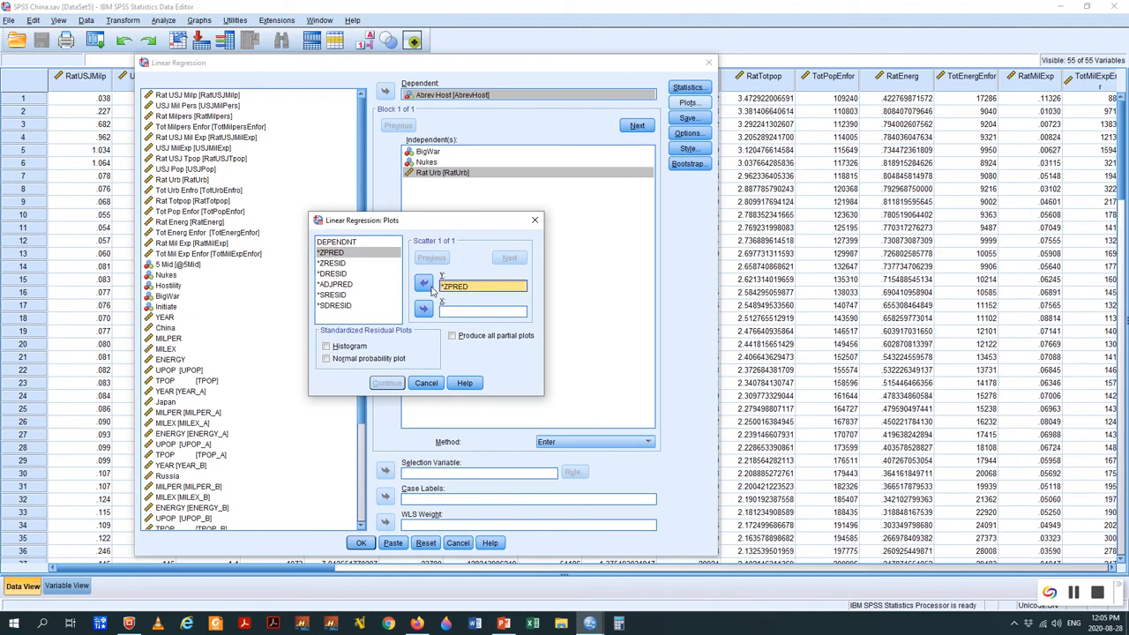
left_click(344, 306)
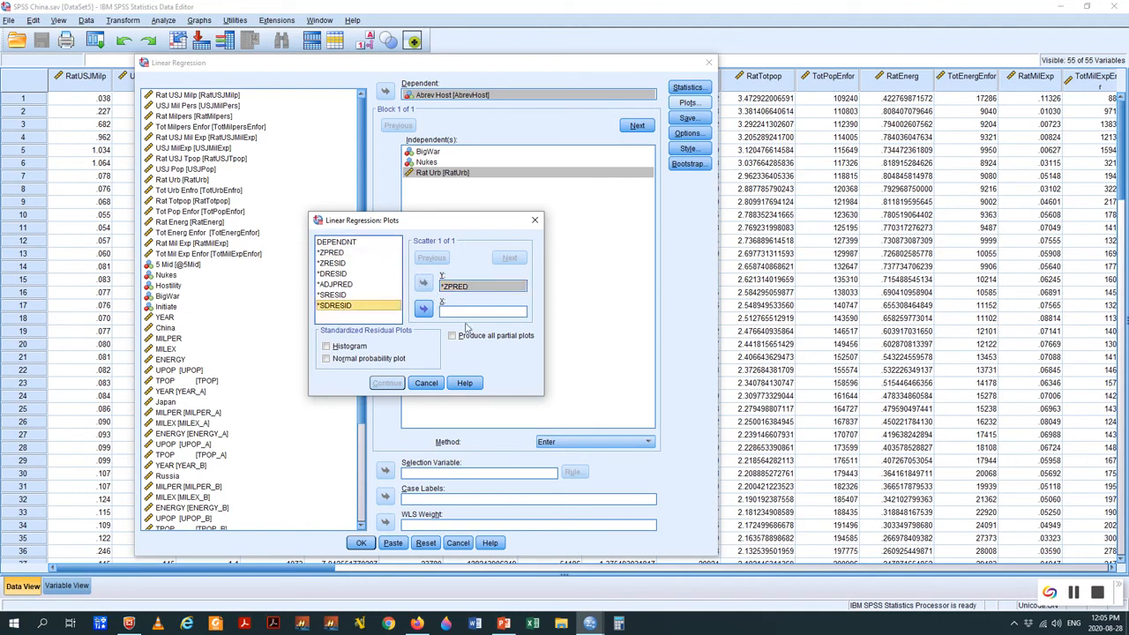
left_click(423, 308)
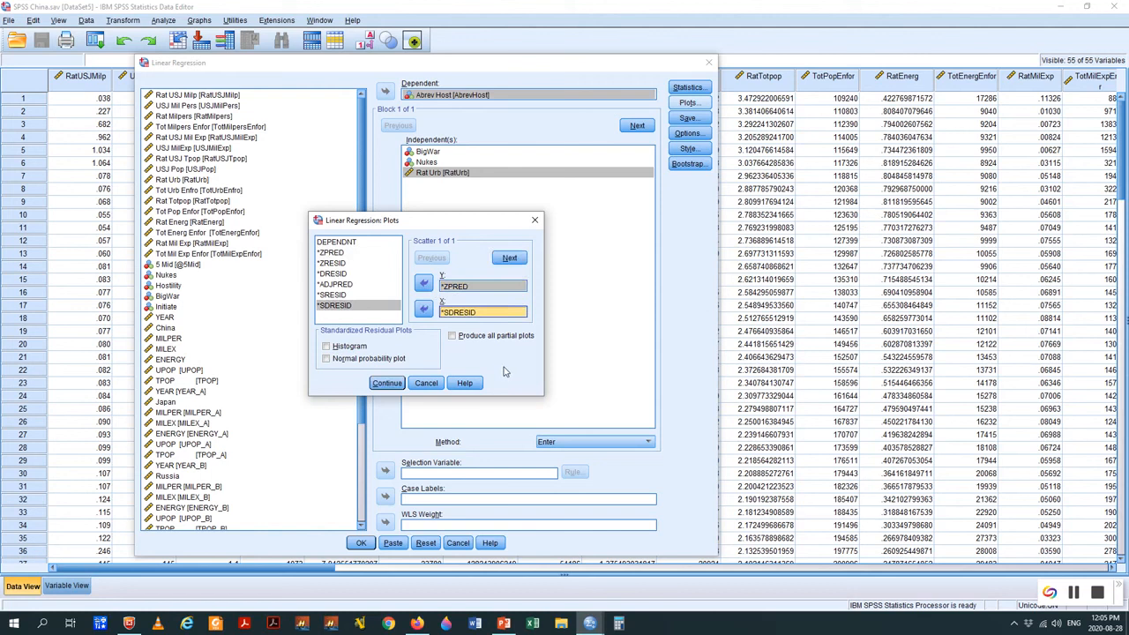
left_click(388, 383)
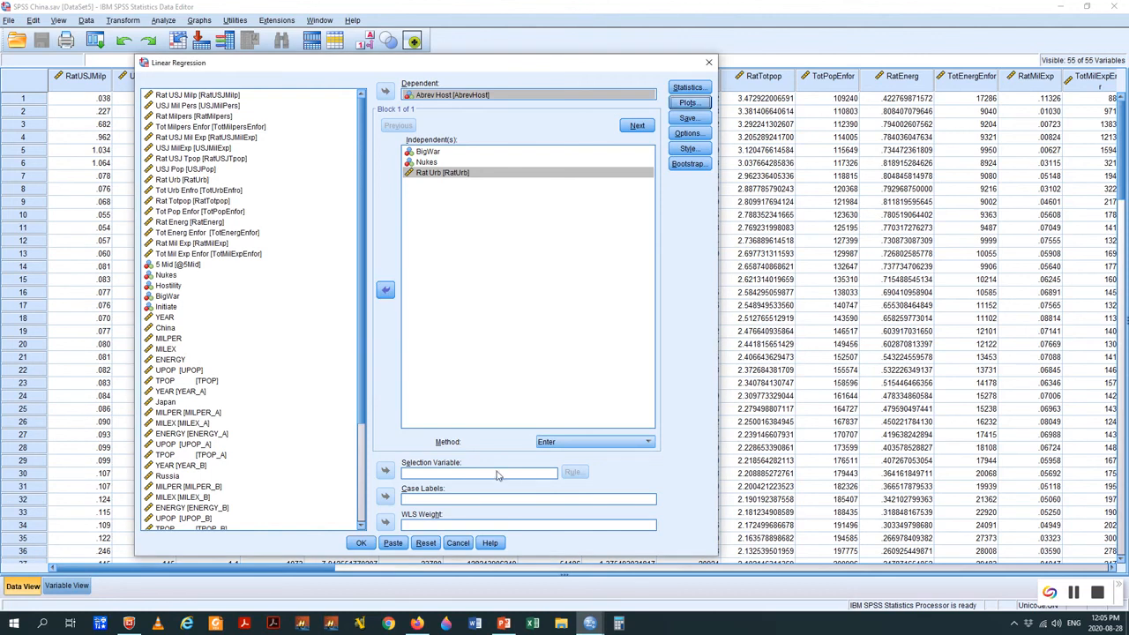
Run the linear regression and review the model summary, ANOVA, coefficients and residuals statistics tables.
left_click(361, 542)
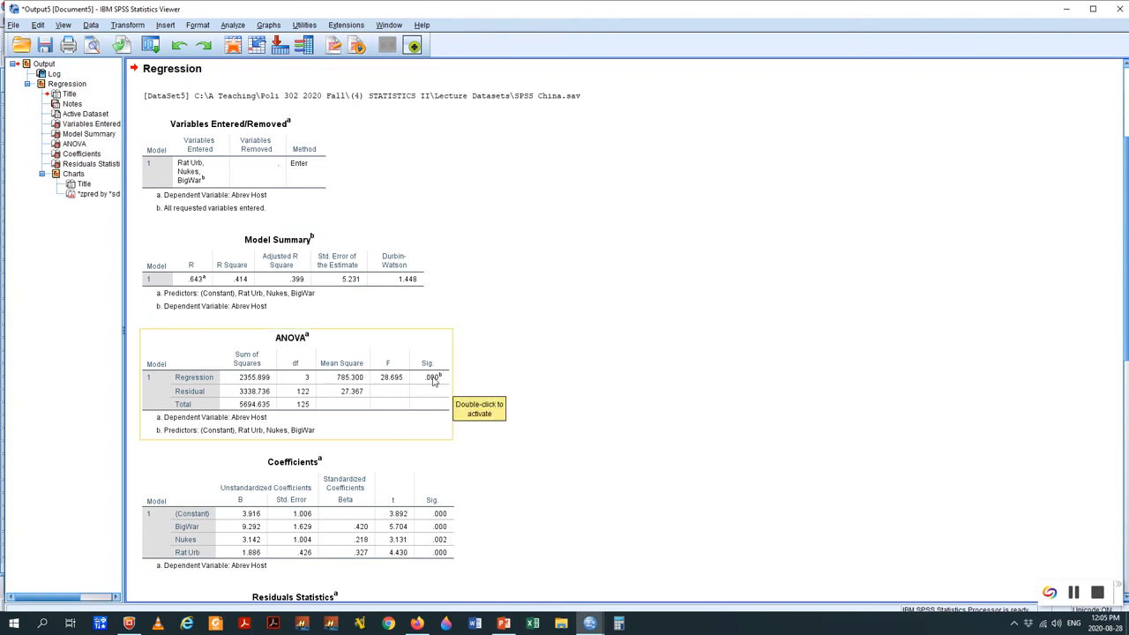
scroll(618, 437, "down", 3)
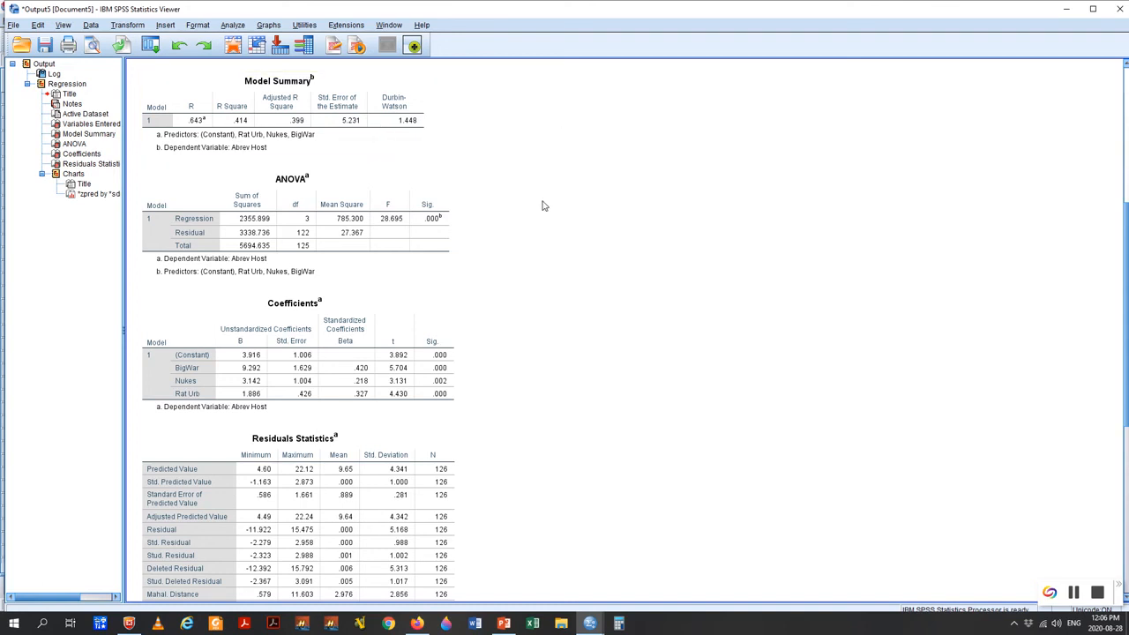
Paste the current linear regression setup, Abrev Host on BigWar, Nukes and Rat Urb, as command syntax into a syntax window.
left_click(231, 25)
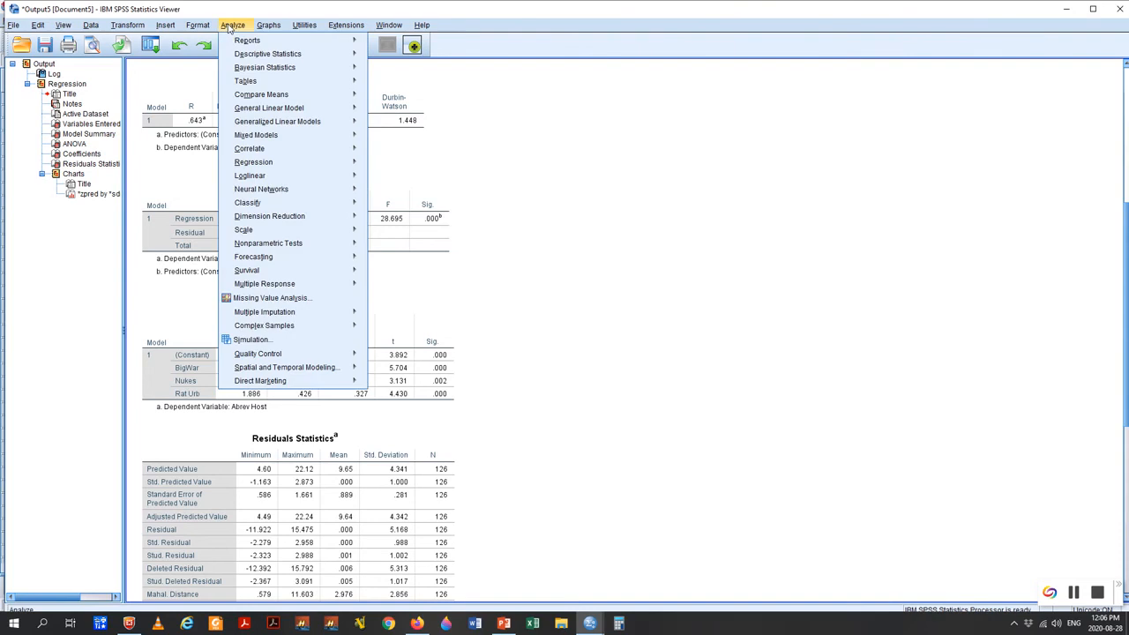
mouse_move(271, 165)
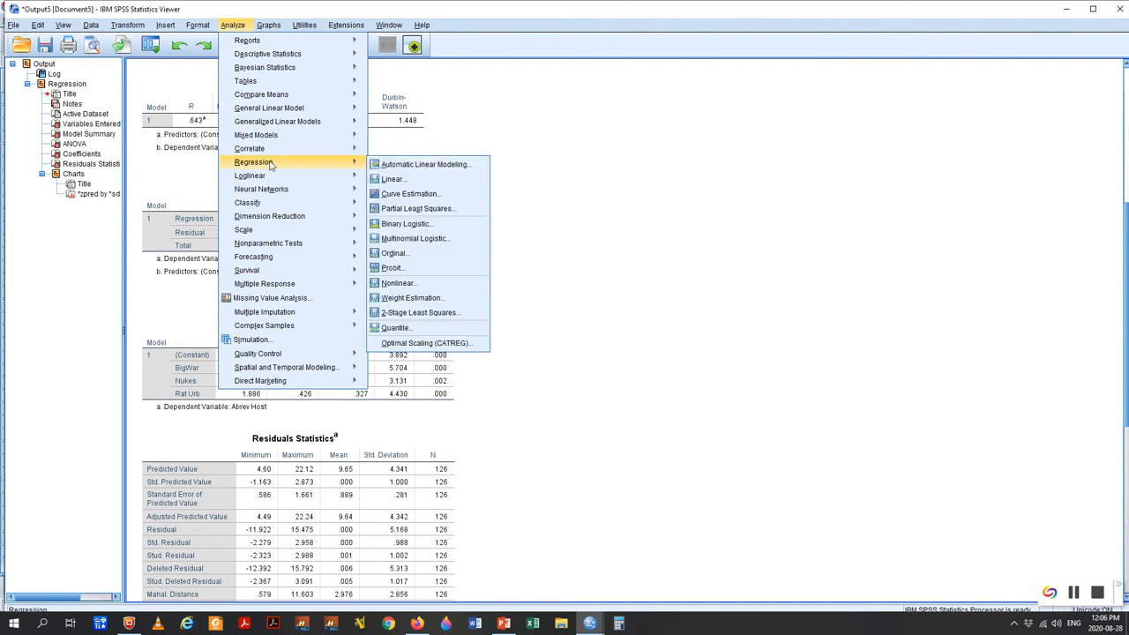
left_click(392, 181)
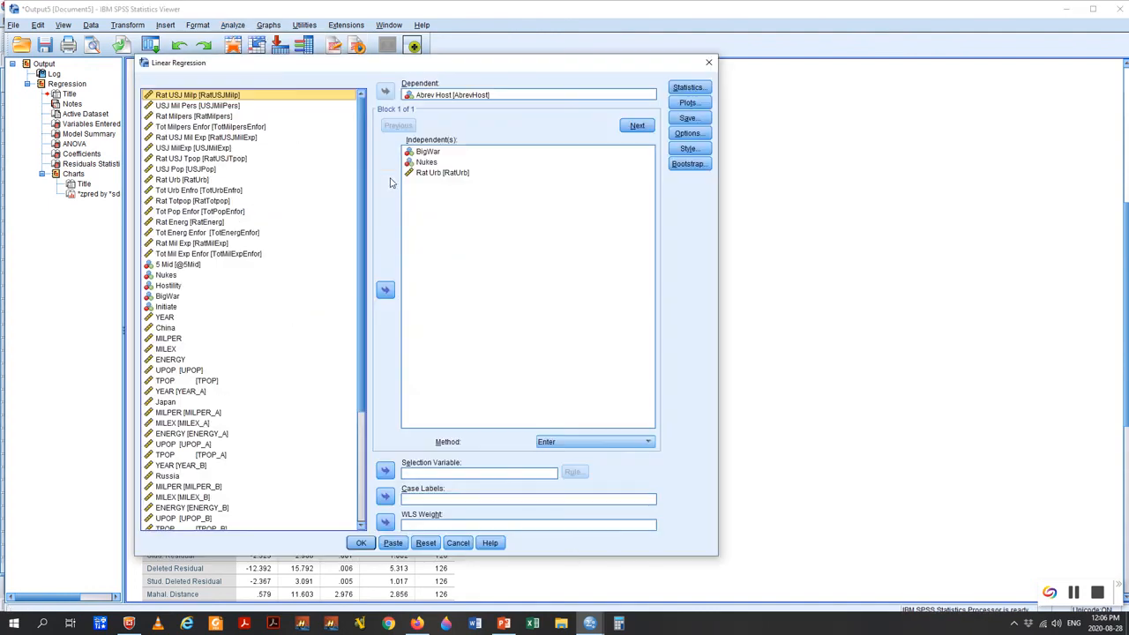
left_click(392, 543)
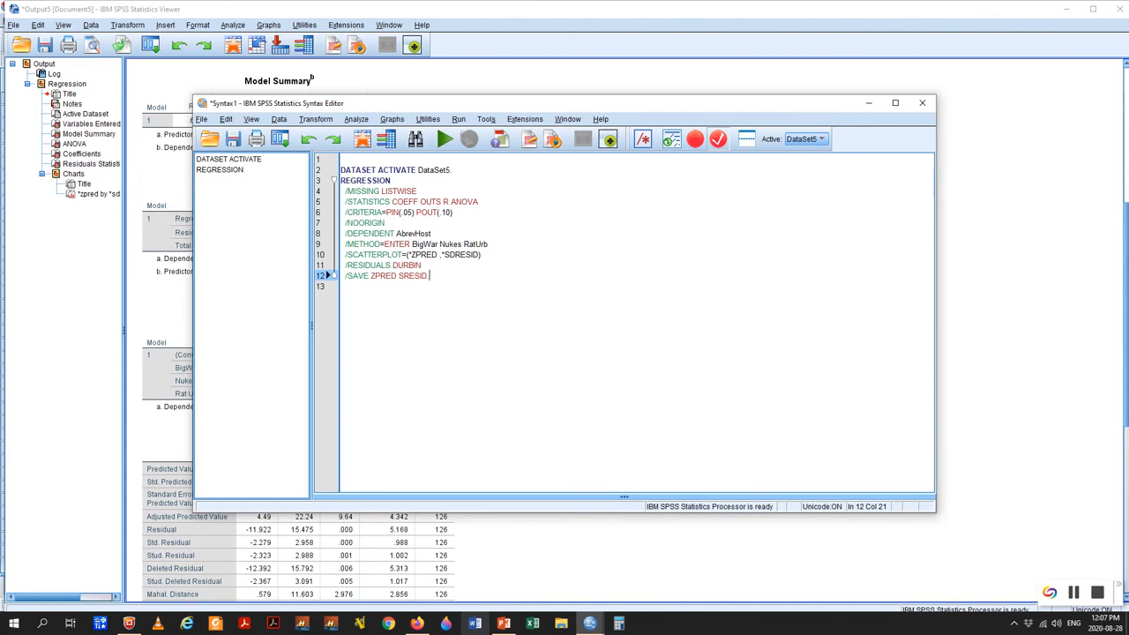
Switch to the Time Series Points presentation in PowerPoint and review the Cochrane-Orcutt Autoregression slide's title and regression syntax.
left_click(503, 624)
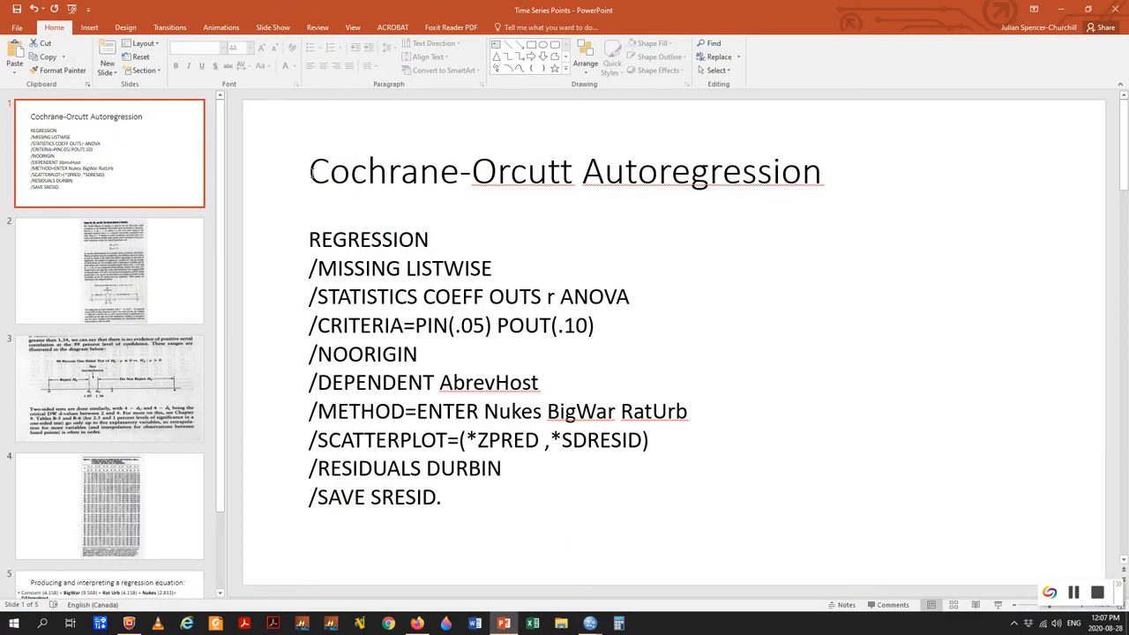
left_click_drag(311, 174, 569, 187)
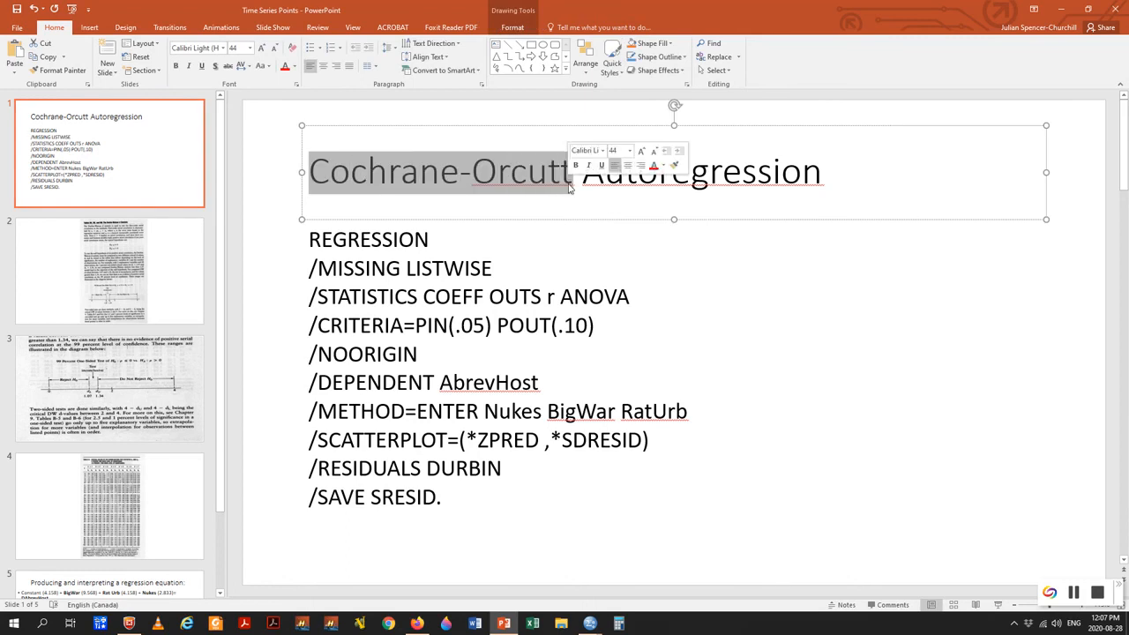
left_click(744, 305)
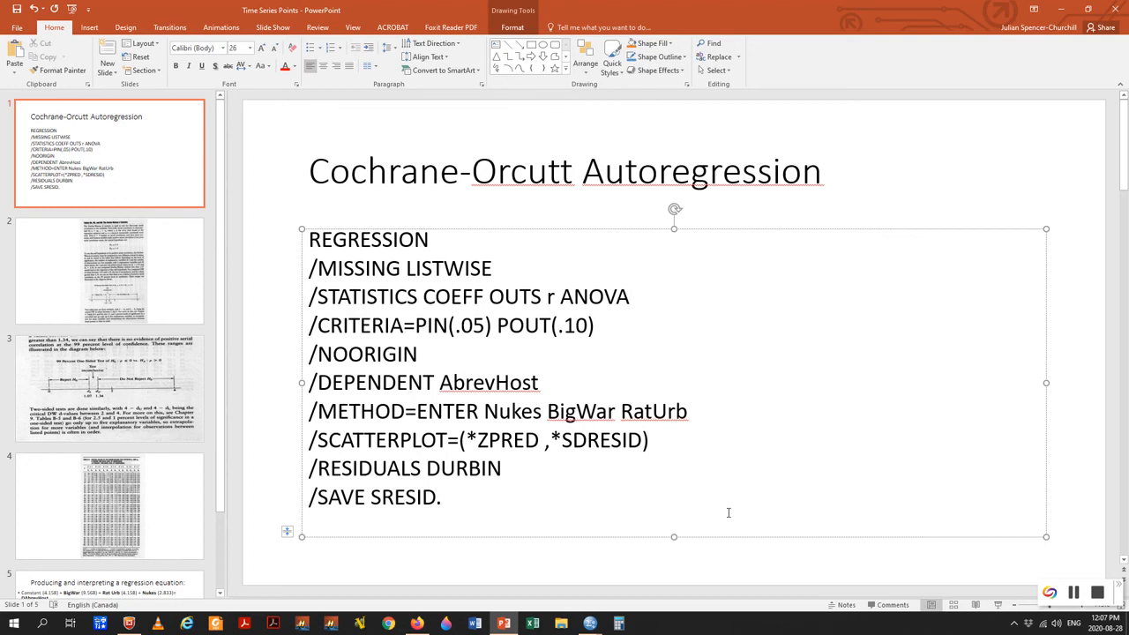